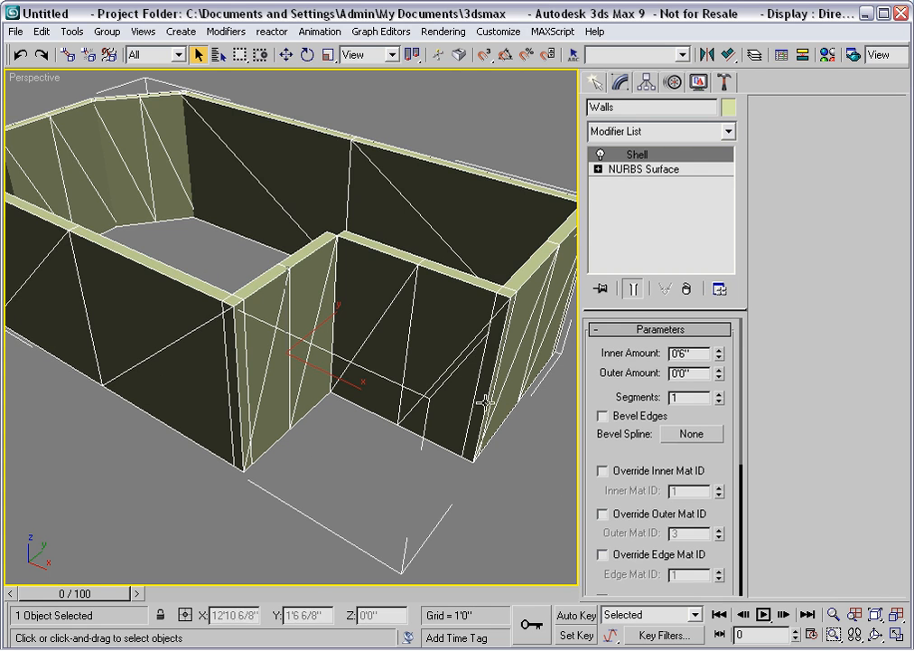
Break the recessed front wall's NURBS surface by column at two places, marking both sides of a doorway
{"action": "left_click", "coordinate": [647, 170]}
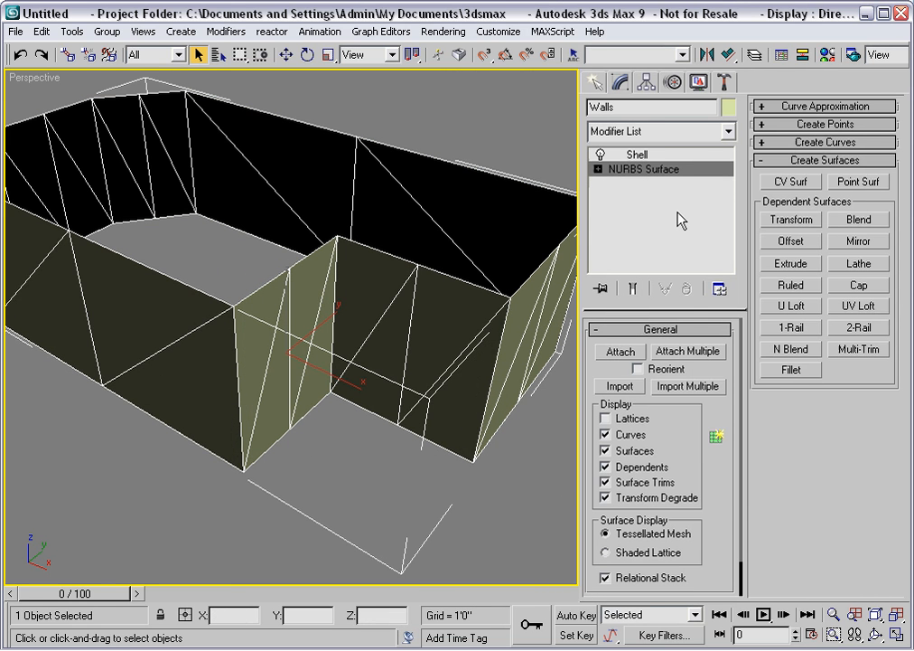
{"action": "left_click", "coordinate": [598, 169]}
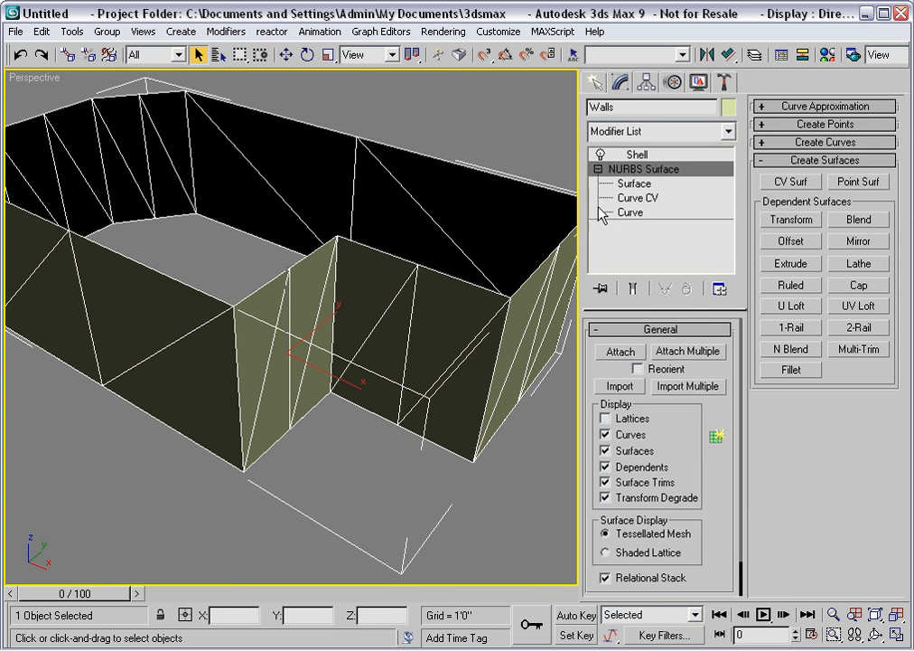
{"action": "left_click", "coordinate": [635, 183]}
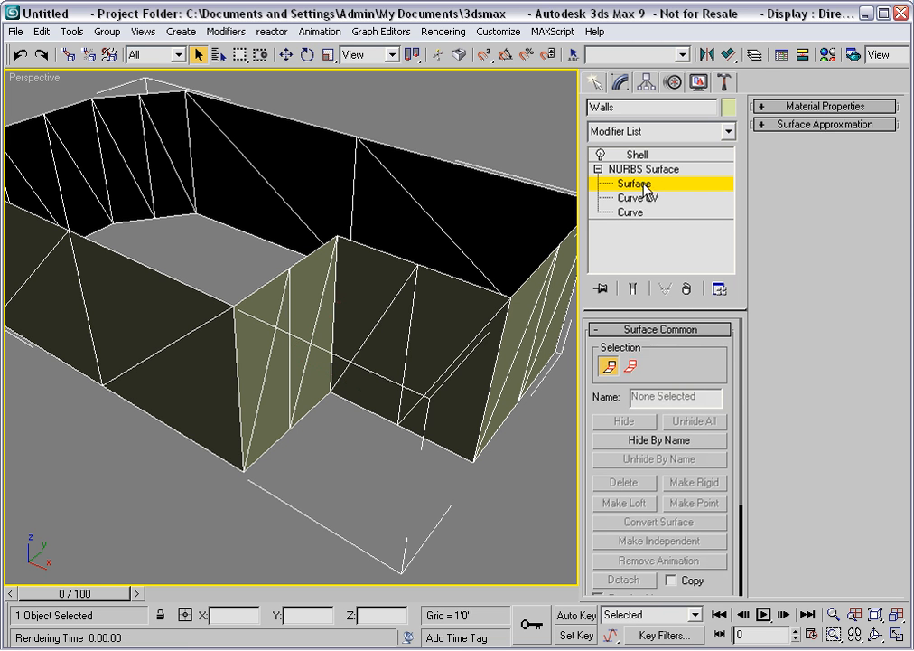
{"action": "scroll", "coordinate": [696, 353], "scroll_direction": "down", "scroll_amount": 1}
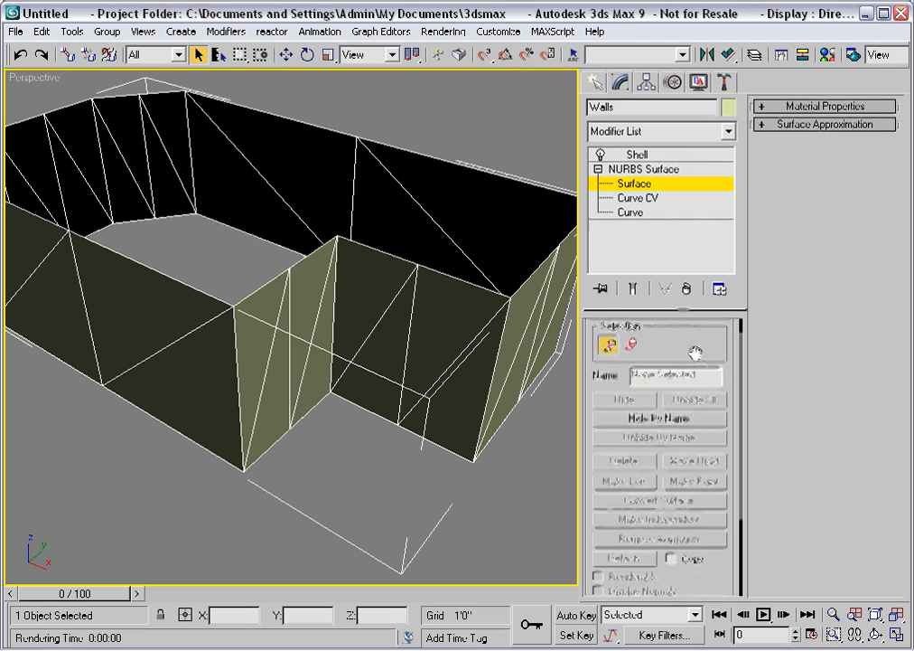
{"action": "left_click_drag", "start_coordinate": [696, 352], "coordinate": [673, 230]}
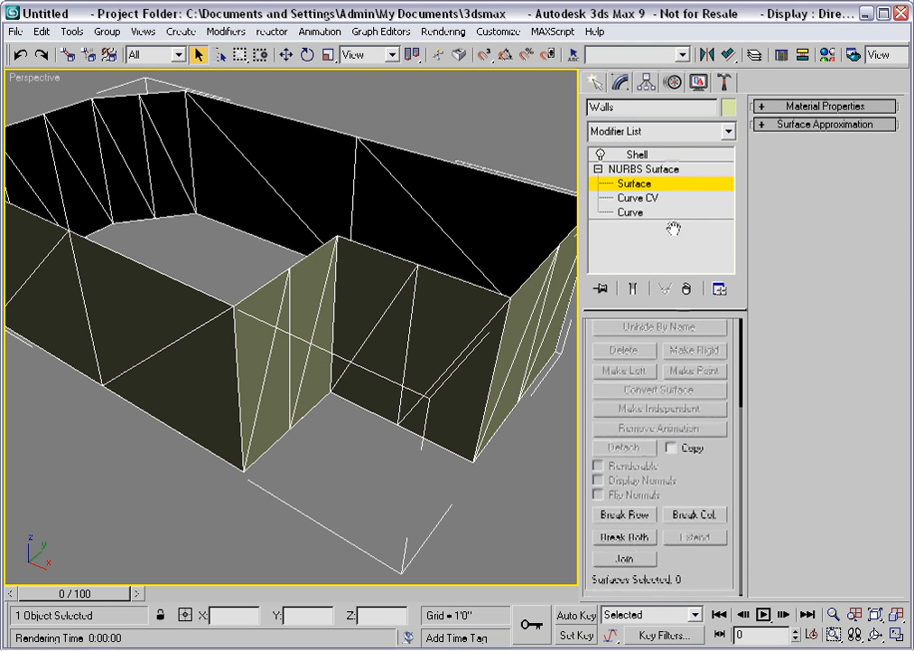
{"action": "left_click", "coordinate": [695, 515]}
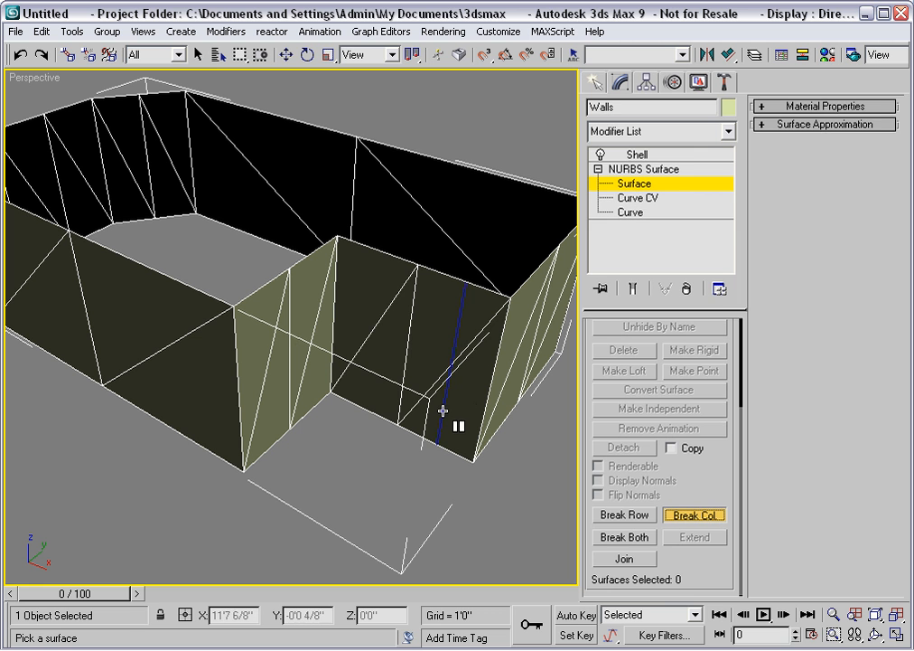
{"action": "left_click", "coordinate": [443, 412]}
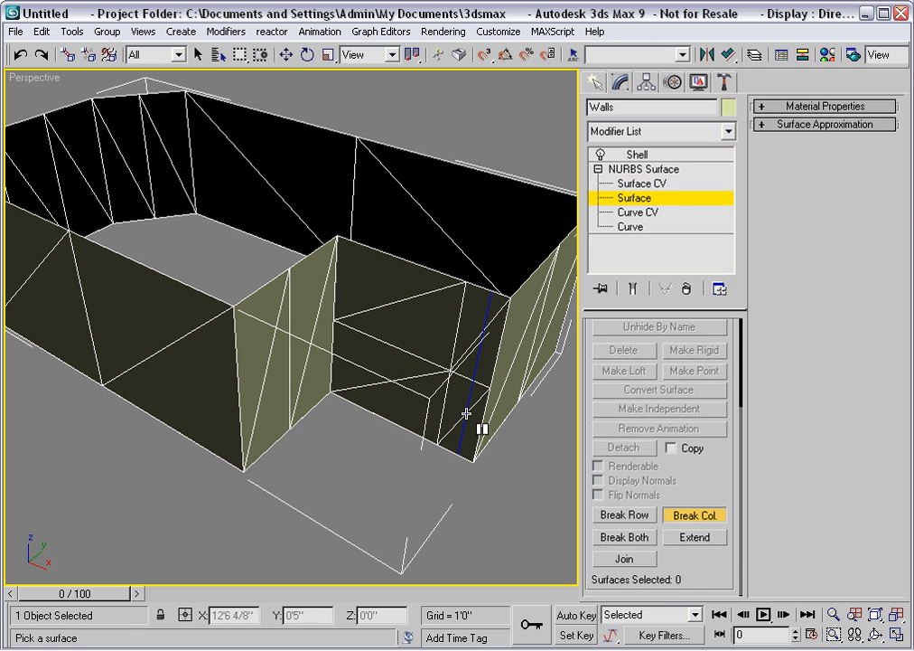
{"action": "left_click", "coordinate": [374, 381]}
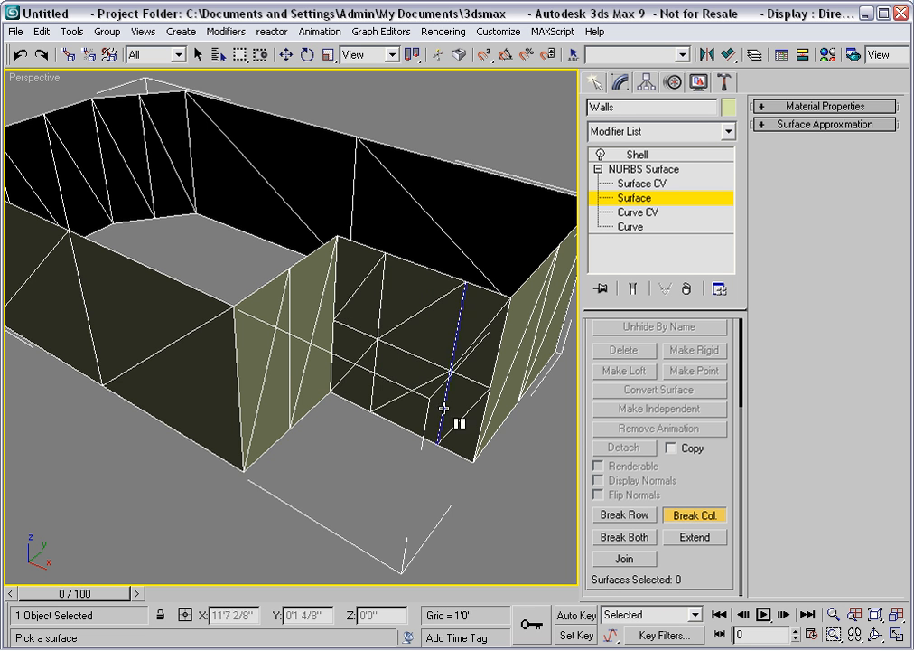
{"action": "right_click", "coordinate": [383, 459]}
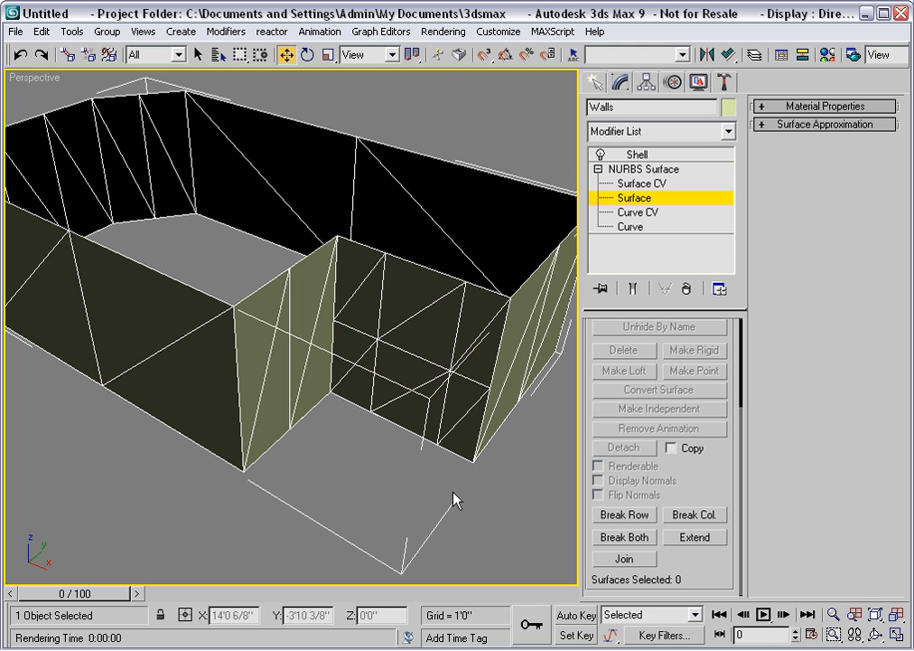
Break the middle wall panel by row near its upper edge and delete the lower piece to open the doorway
{"action": "left_click", "coordinate": [626, 515]}
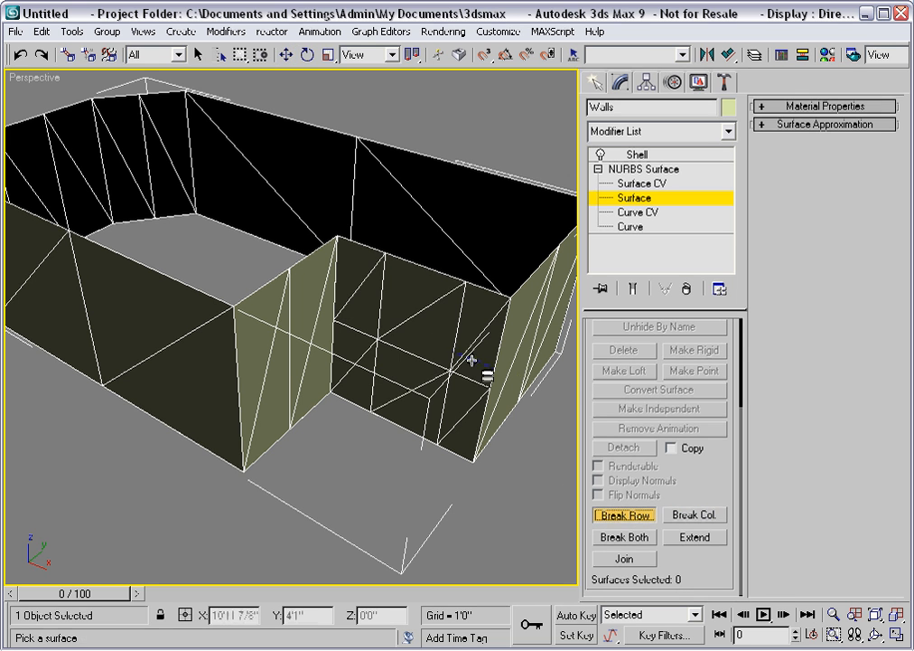
{"action": "left_click", "coordinate": [414, 305]}
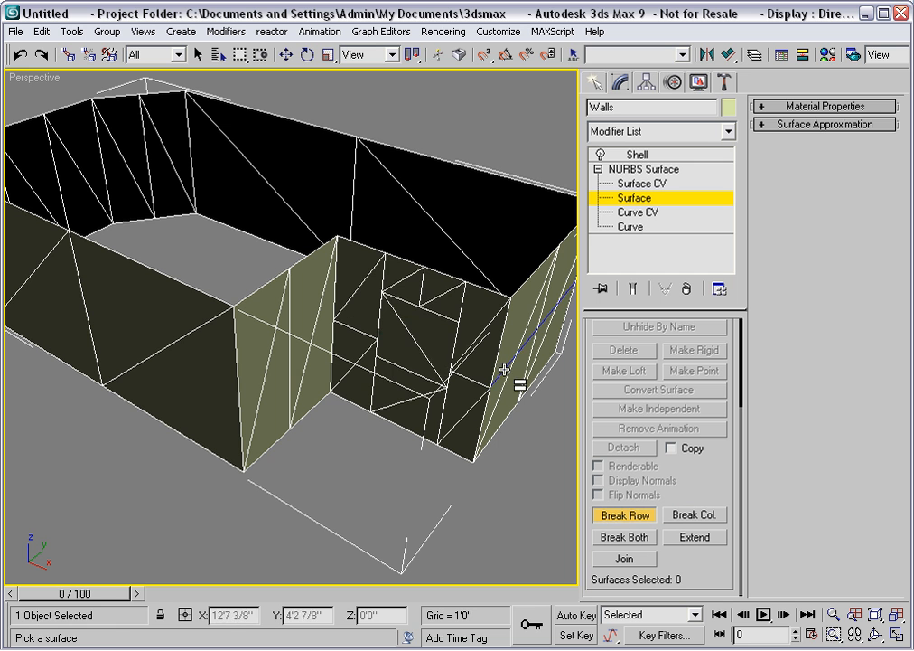
{"action": "right_click", "coordinate": [424, 342]}
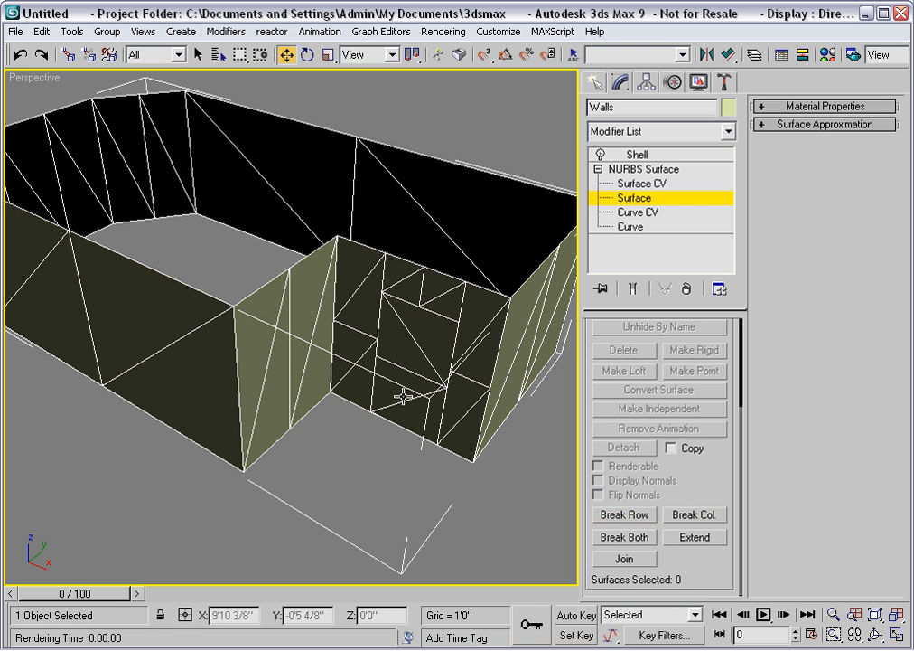
{"action": "left_click", "coordinate": [409, 346]}
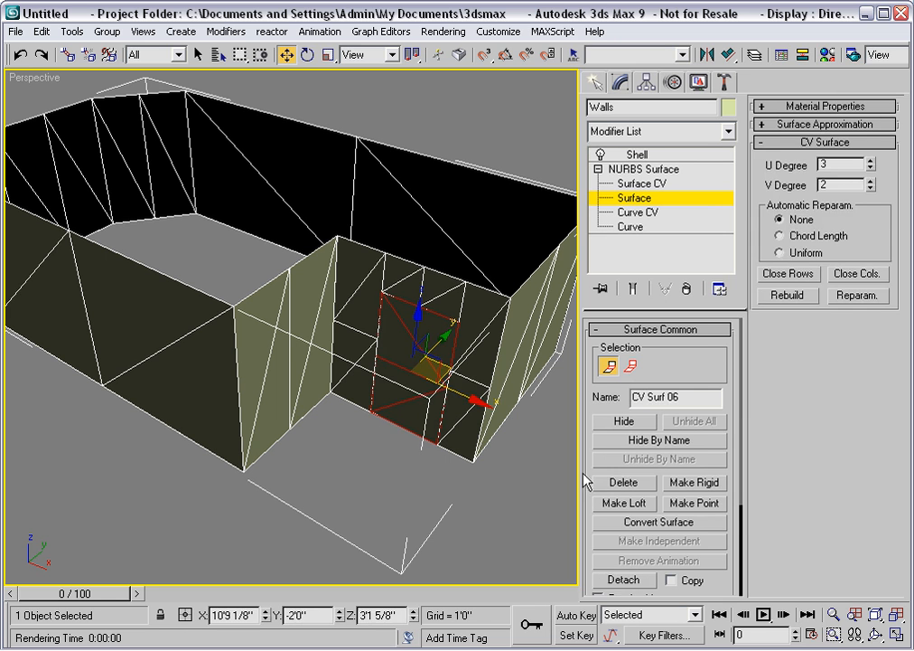
{"action": "left_click", "coordinate": [607, 482]}
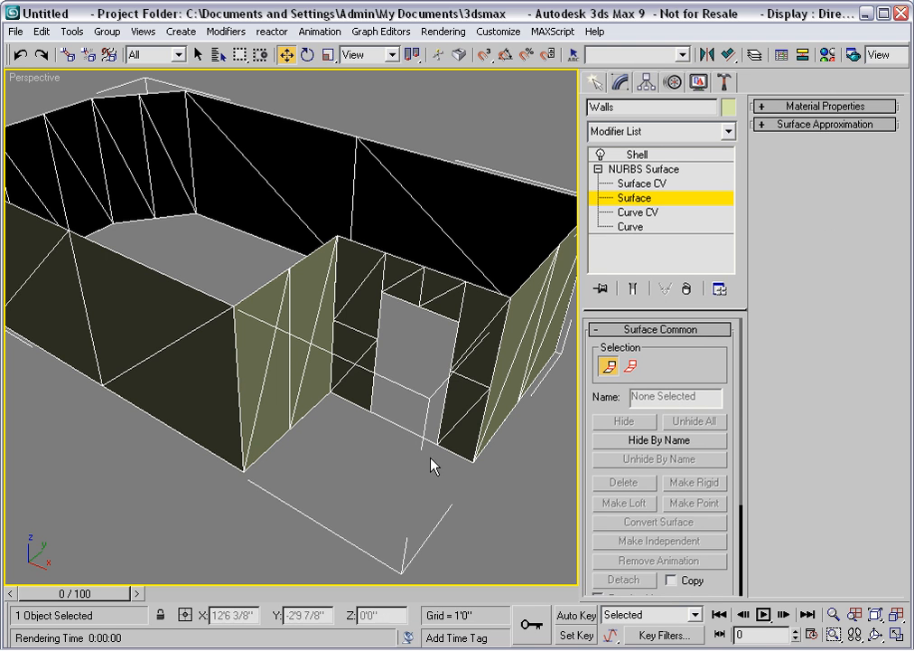
Set the height of the CV row along the doorway's upper edge to Z 6'10", then clear the selection
{"action": "left_click", "coordinate": [662, 185]}
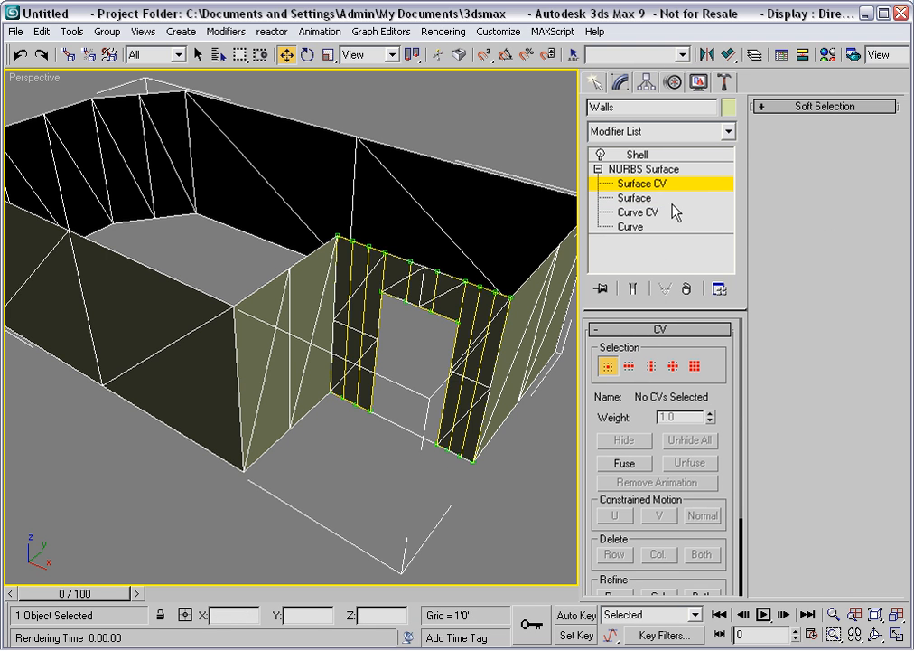
{"action": "left_click", "coordinate": [629, 366]}
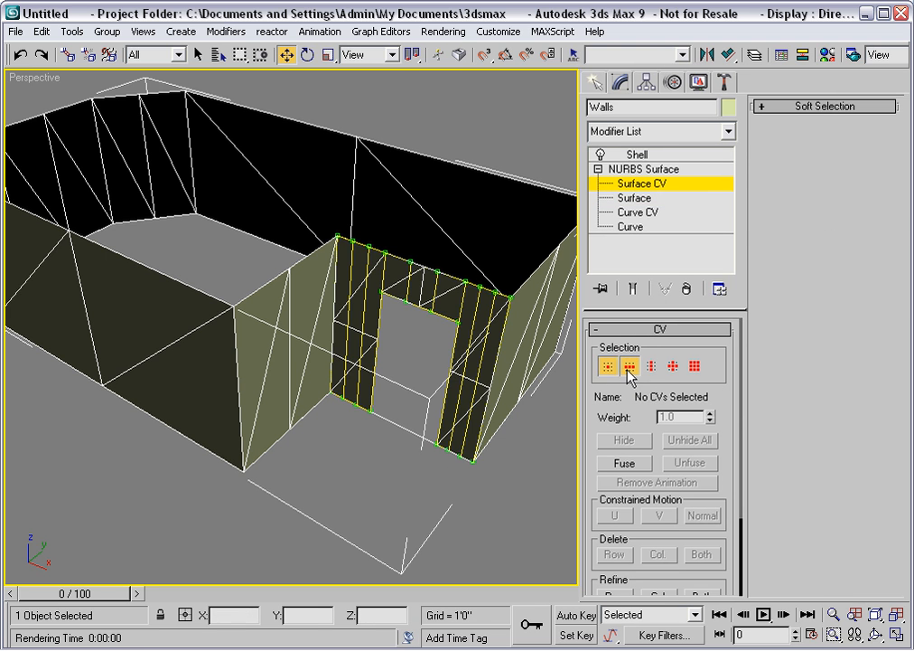
{"action": "left_click", "coordinate": [388, 302]}
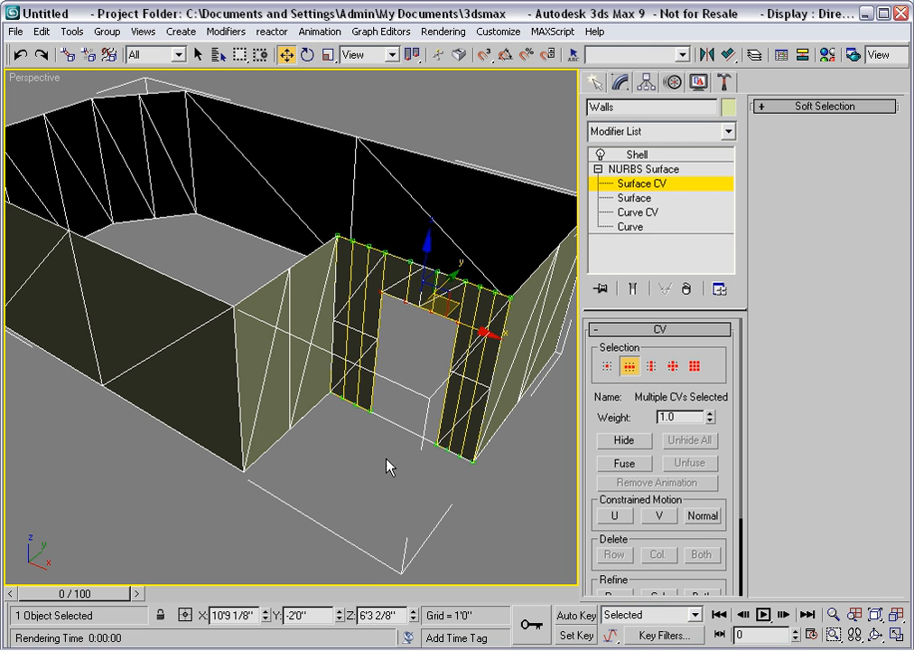
{"action": "double_click", "coordinate": [366, 615]}
{"action": "type", "text": "6'10"}
{"action": "key", "text": "Return"}
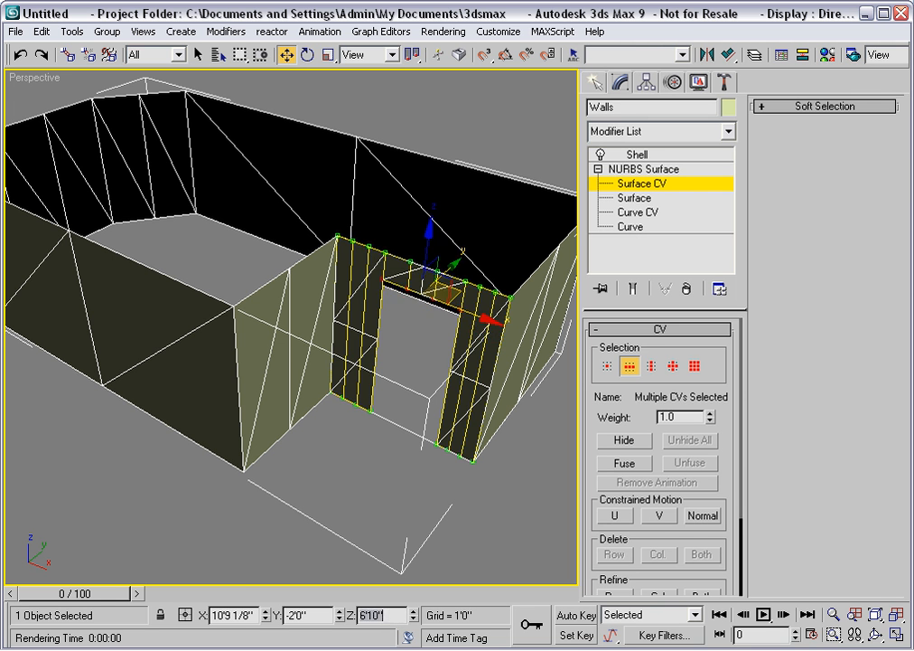
{"action": "left_click", "coordinate": [417, 383]}
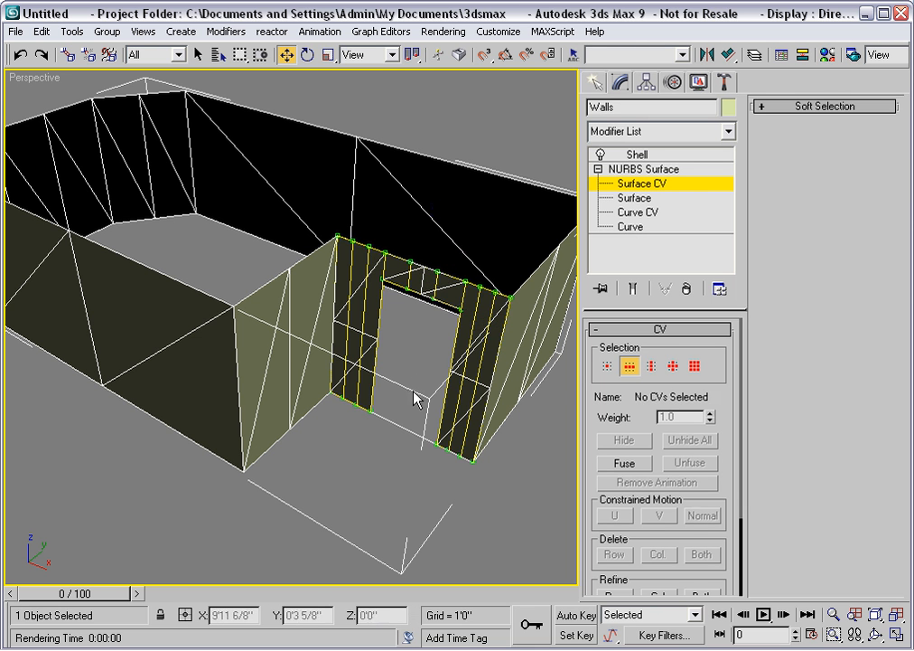
Select the CV column at the doorway's right jamb and enable 3D snapping with Grid Points and NURBS Point disabled, keeping NURBS CV active
{"action": "left_click", "coordinate": [651, 365]}
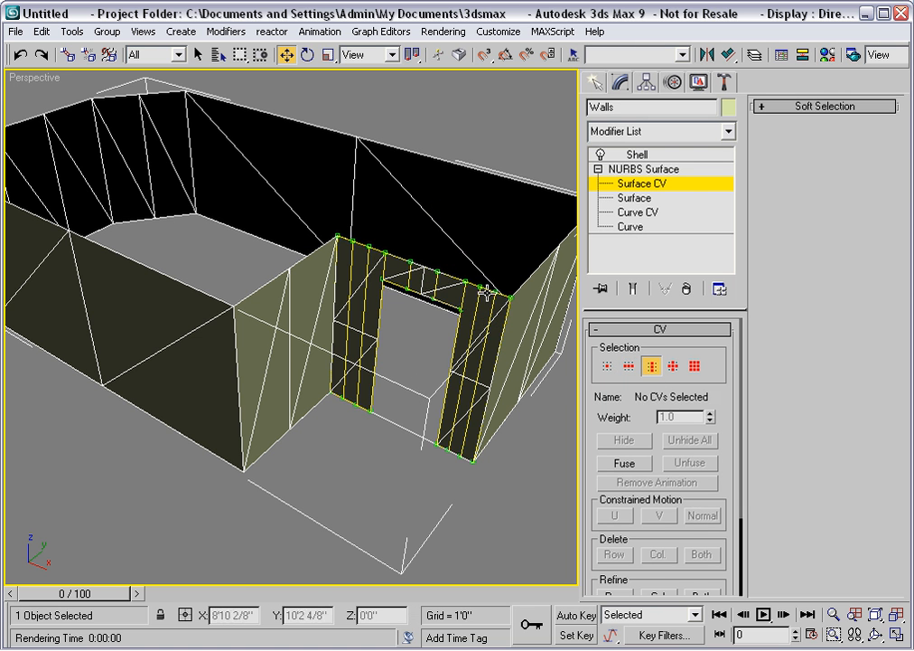
{"action": "left_click", "coordinate": [447, 361]}
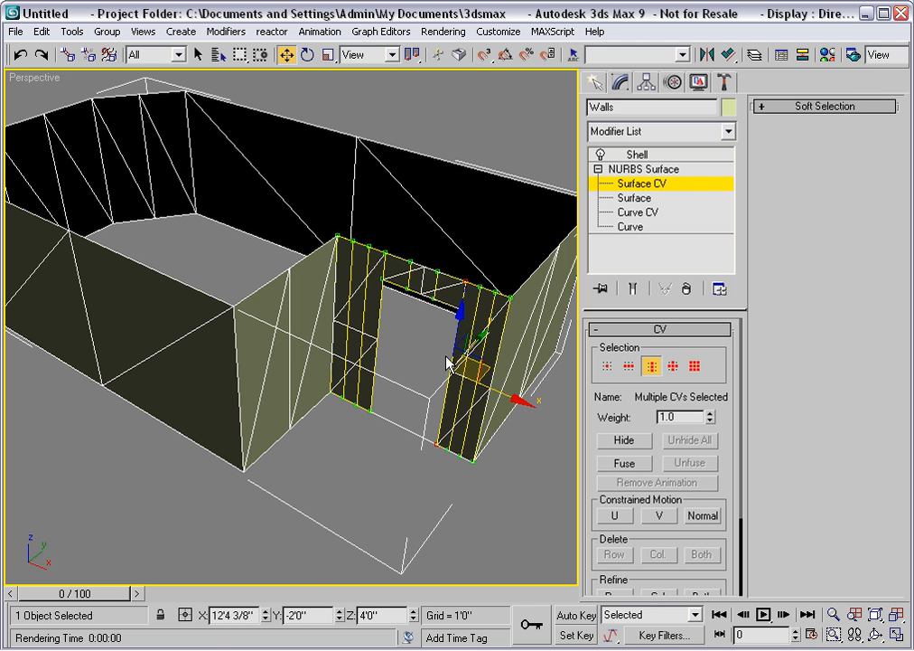
{"action": "left_click", "coordinate": [483, 55]}
{"action": "right_click", "coordinate": [486, 56]}
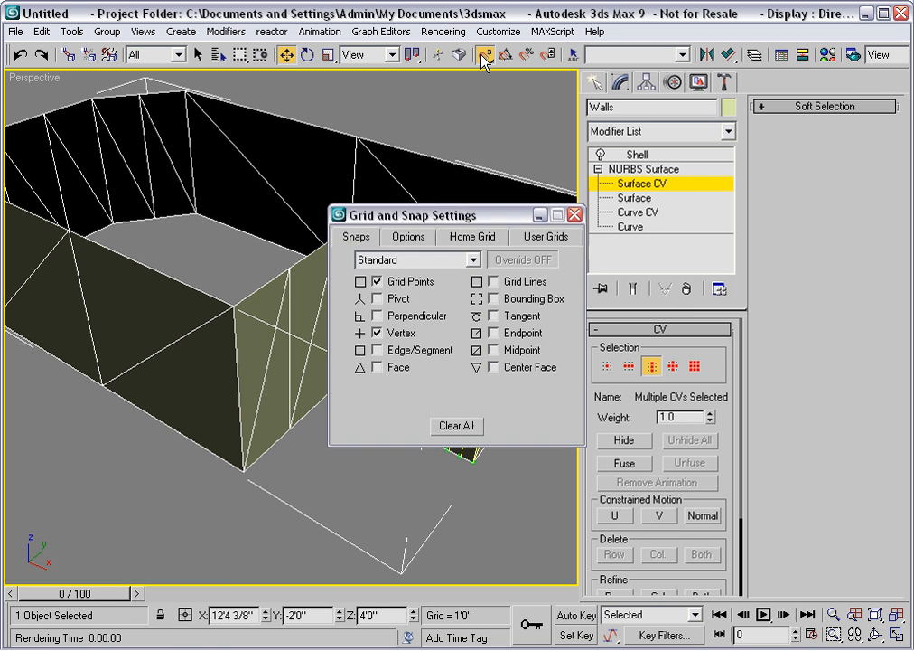
{"action": "left_click_drag", "start_coordinate": [432, 217], "coordinate": [242, 90]}
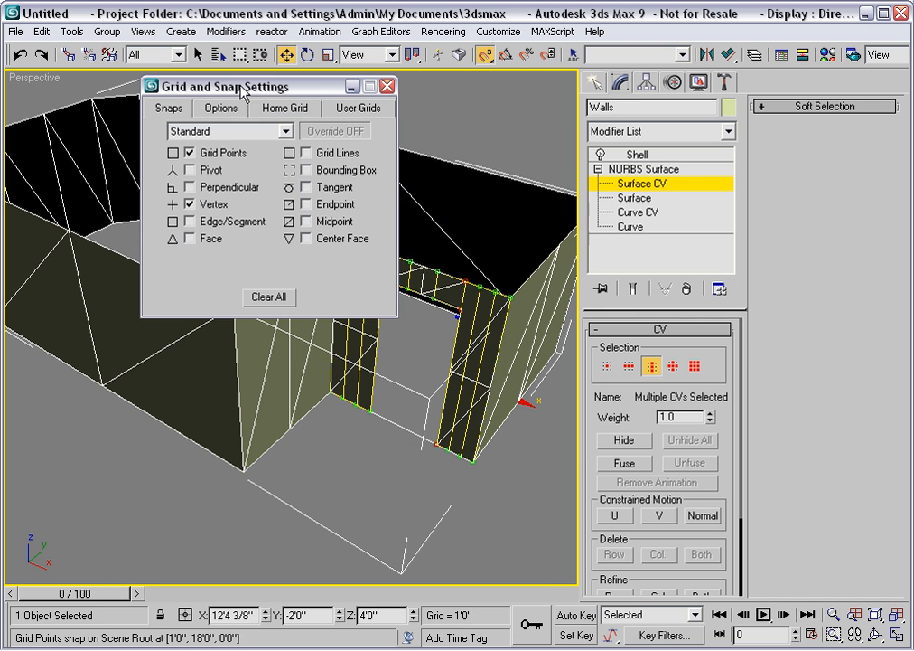
{"action": "left_click", "coordinate": [189, 153]}
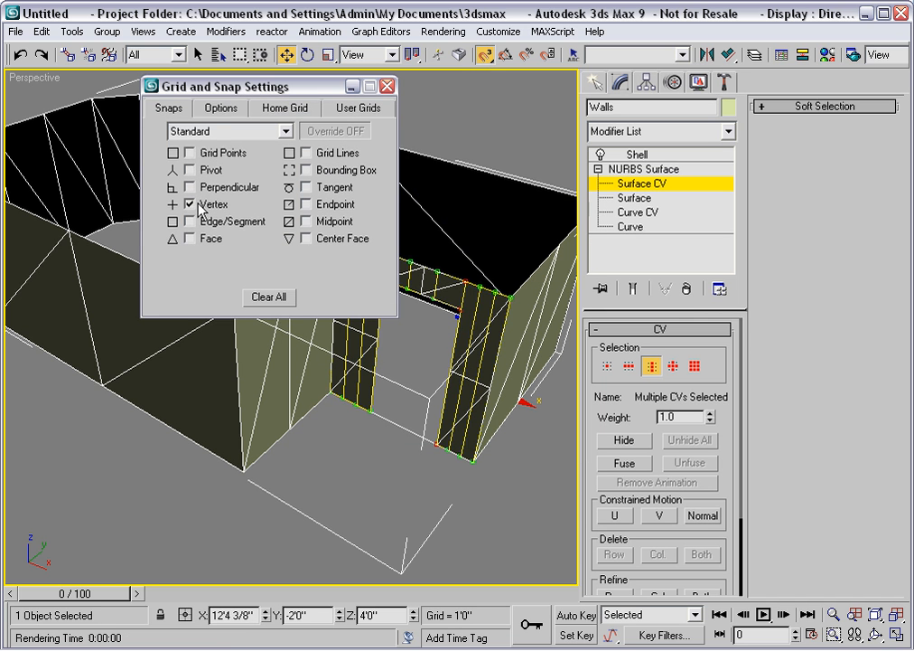
{"action": "left_click", "coordinate": [230, 132]}
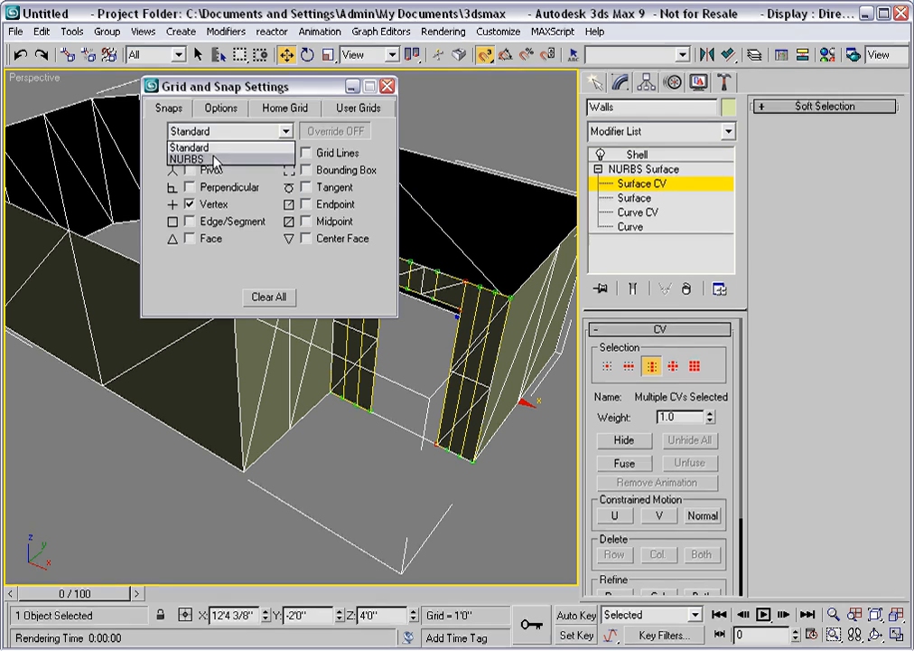
{"action": "left_click", "coordinate": [194, 158]}
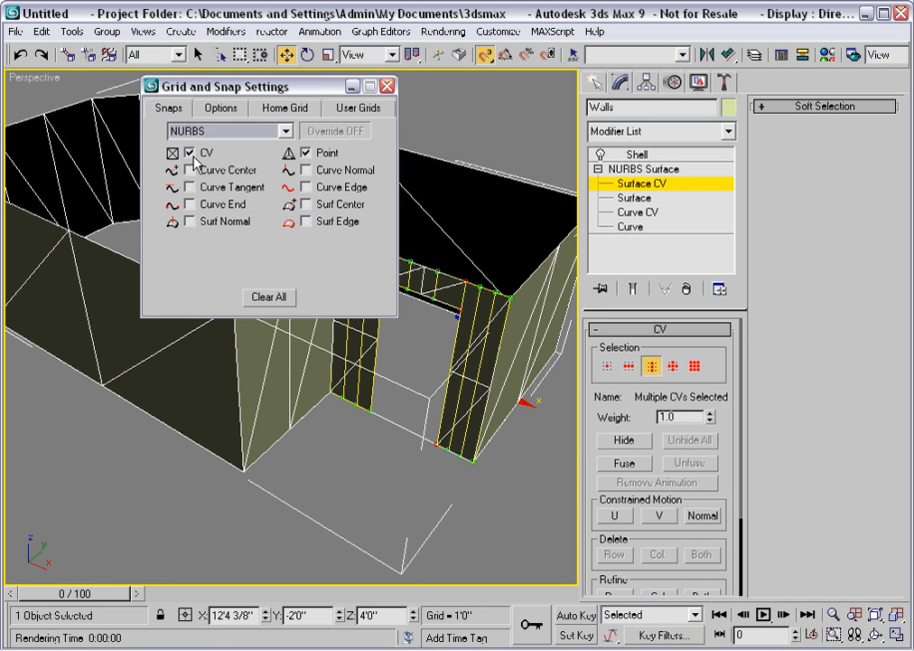
{"action": "left_click", "coordinate": [306, 152]}
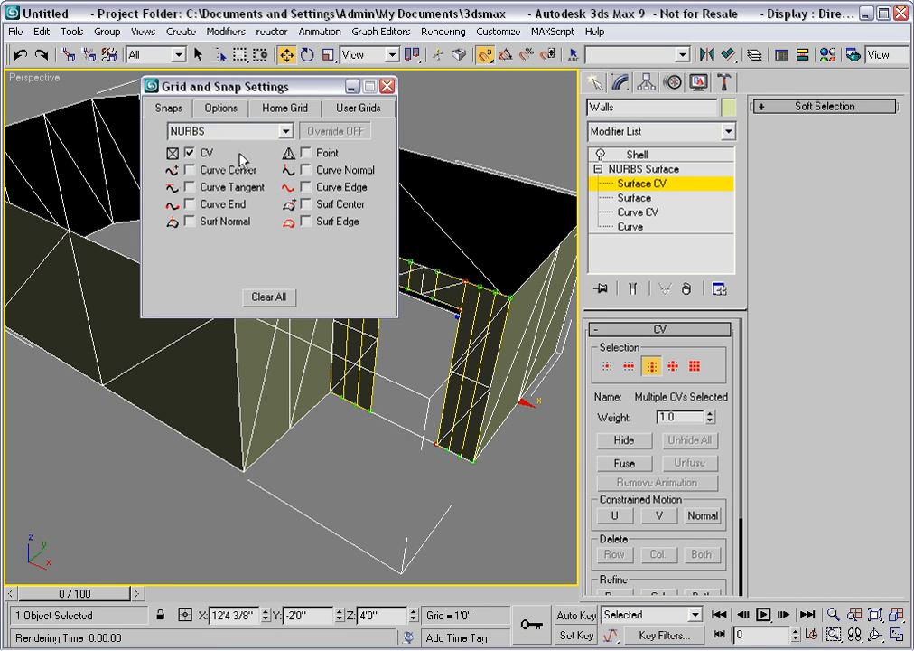
{"action": "left_click", "coordinate": [386, 86]}
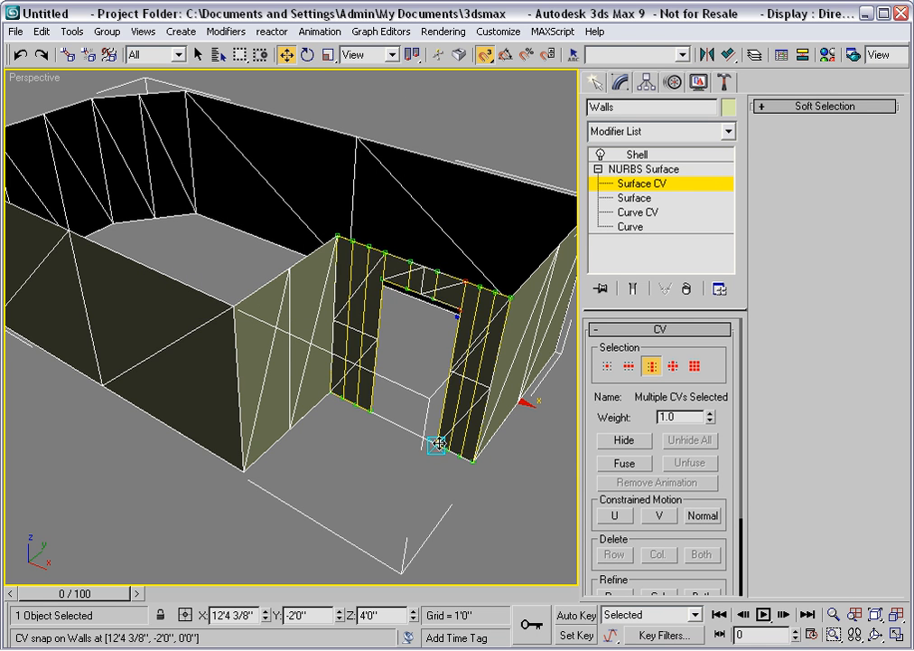
Snap the right jamb's CV column onto the left jamb, then offset it 3' in X to set the doorway width
{"action": "mouse_move", "coordinate": [436, 443]}
{"action": "left_mouse_down"}
{"action": "mouse_move", "coordinate": [369, 408]}
{"action": "mouse_move", "coordinate": [300, 457]}
{"action": "left_mouse_up"}
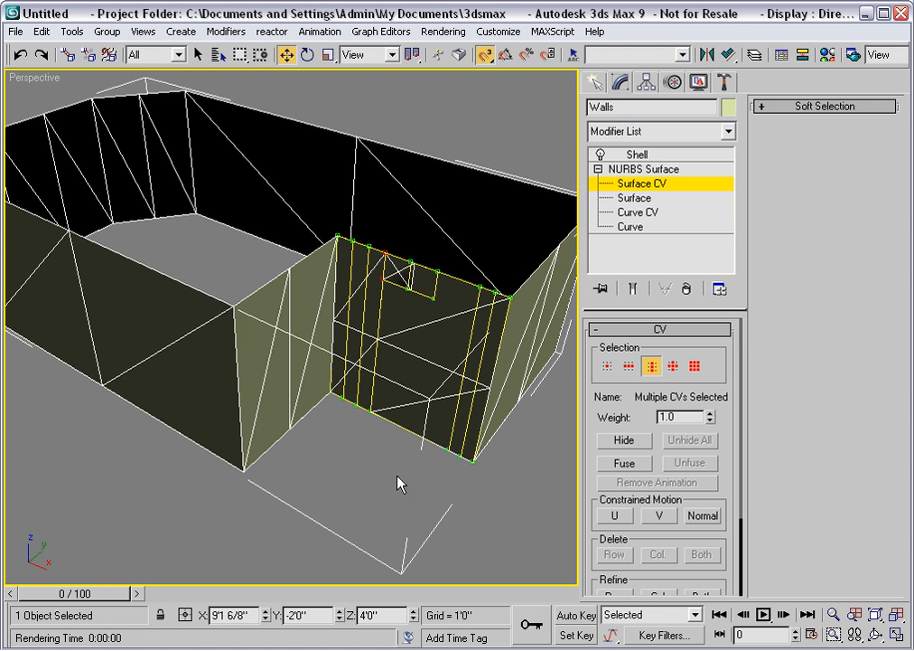
{"action": "left_click", "coordinate": [186, 615]}
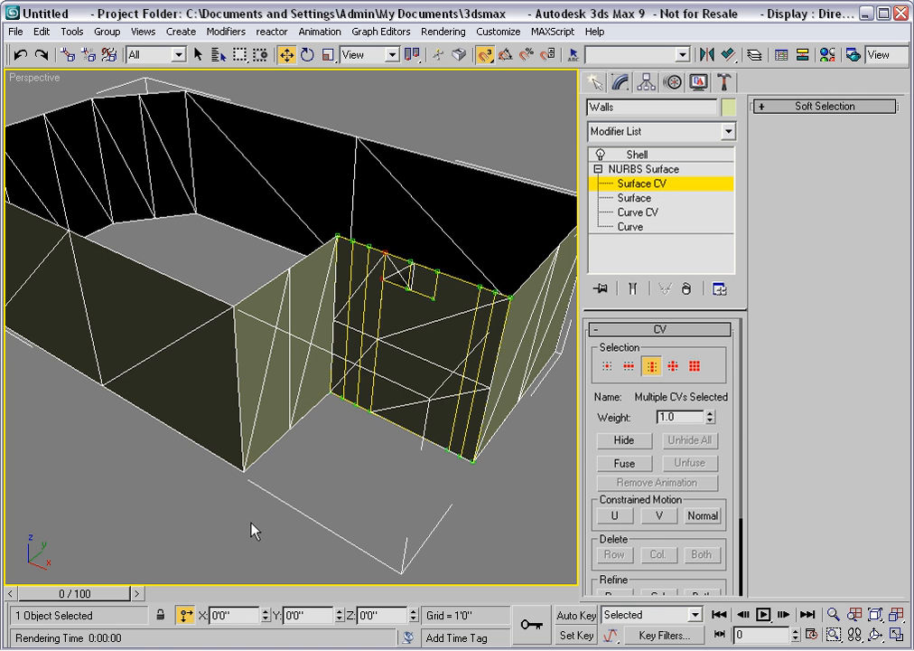
{"action": "middle_click_drag", "start_coordinate": [288, 498], "coordinate": [286, 490]}
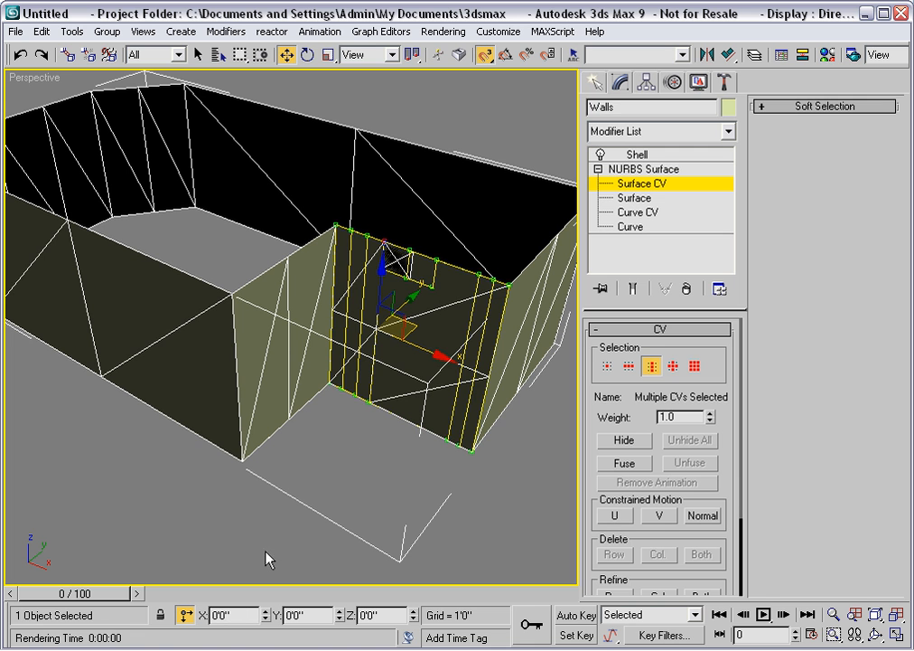
{"action": "left_click", "coordinate": [233, 615]}
{"action": "type", "text": "3'"}
{"action": "key", "text": "Return"}
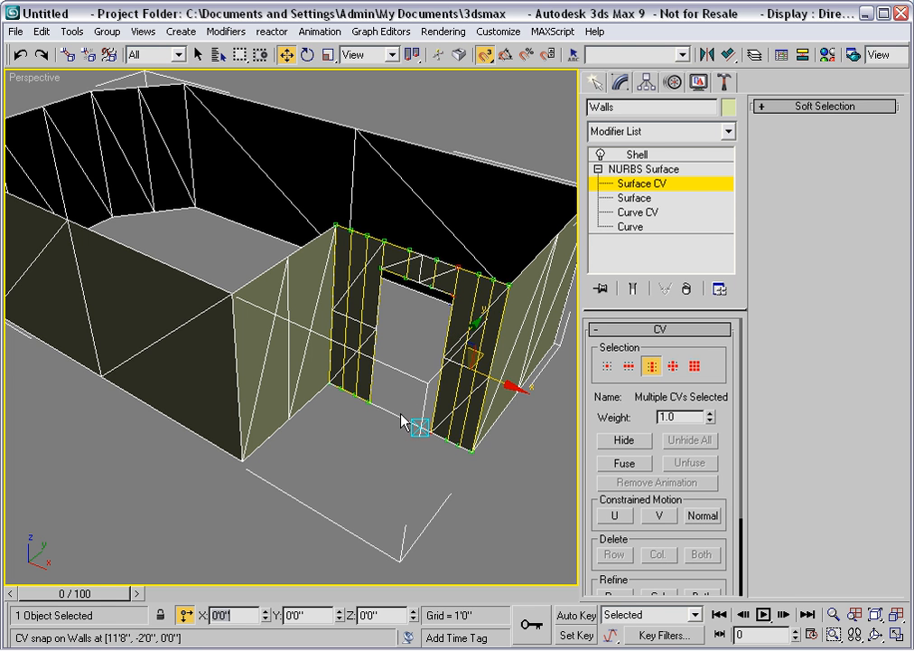
Turn off 3D snapping and return the CV selection mode to single CVs
{"action": "type", "text": "s"}
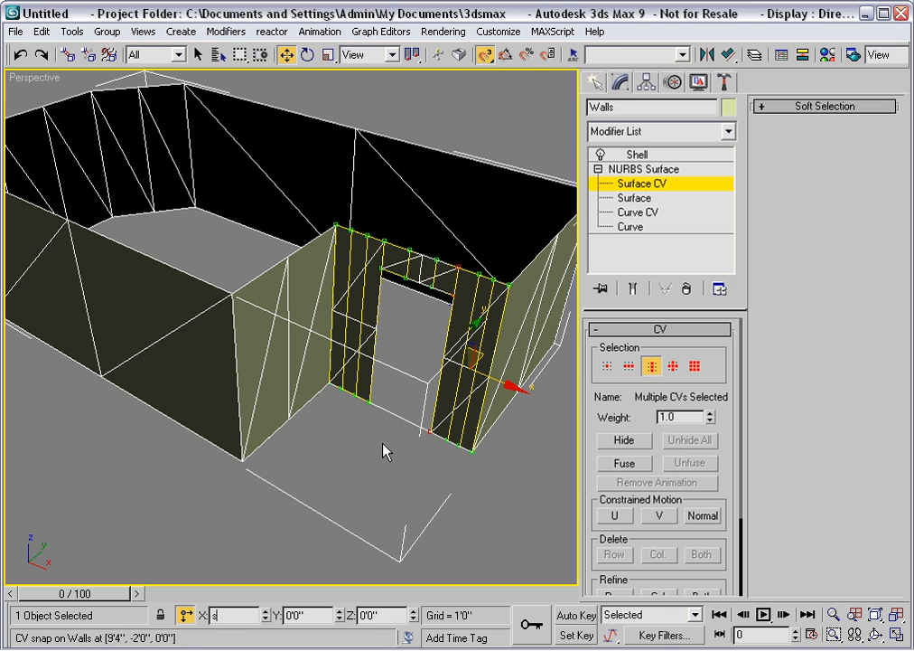
{"action": "left_click", "coordinate": [488, 57]}
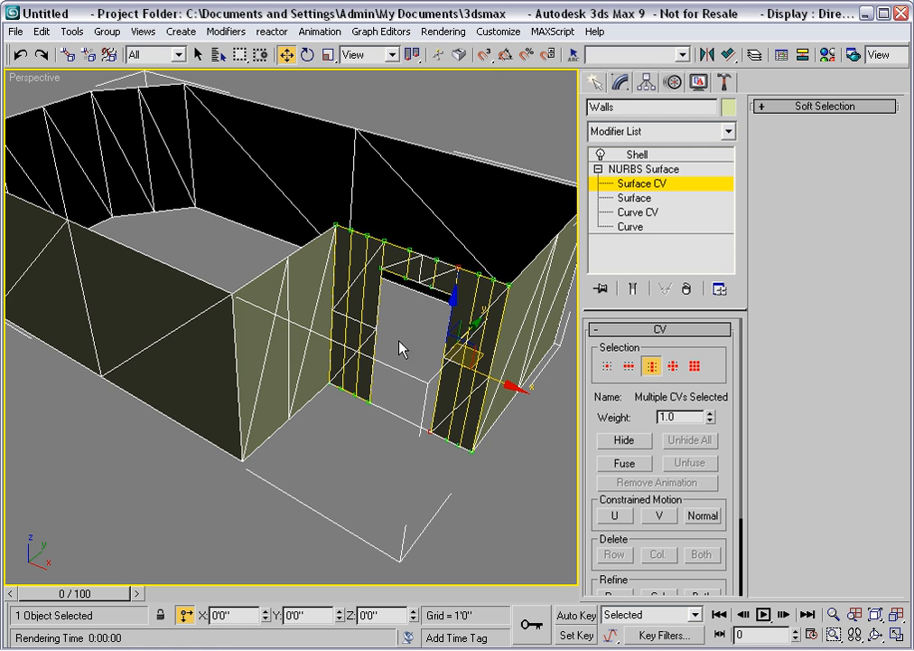
{"action": "left_click", "coordinate": [608, 365]}
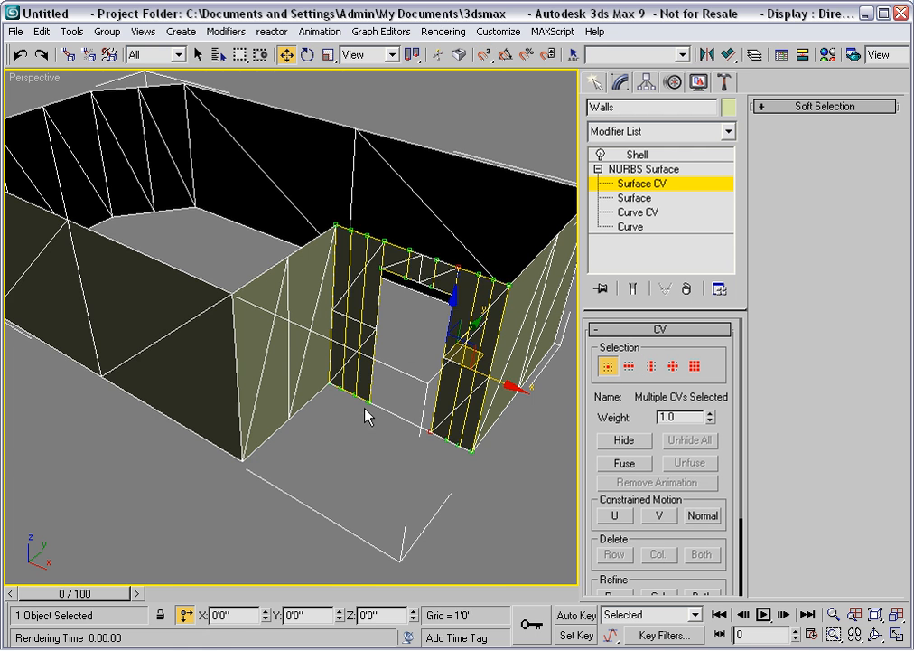
In the Front view, select all CVs of the doorway section and shift them slightly in negative X to centre the opening in the recessed wall
{"action": "key", "text": "l"}
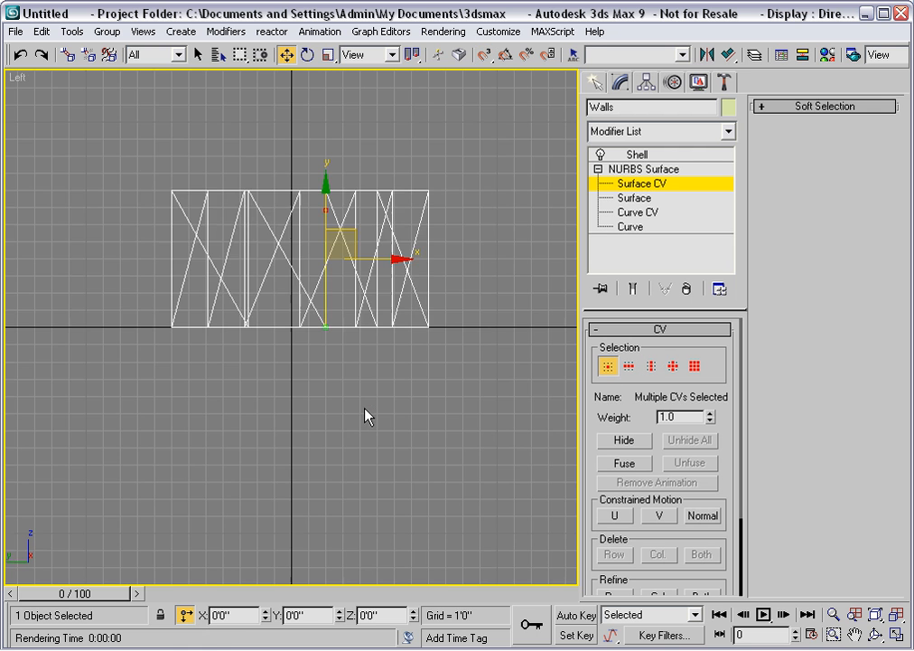
{"action": "key", "text": "f"}
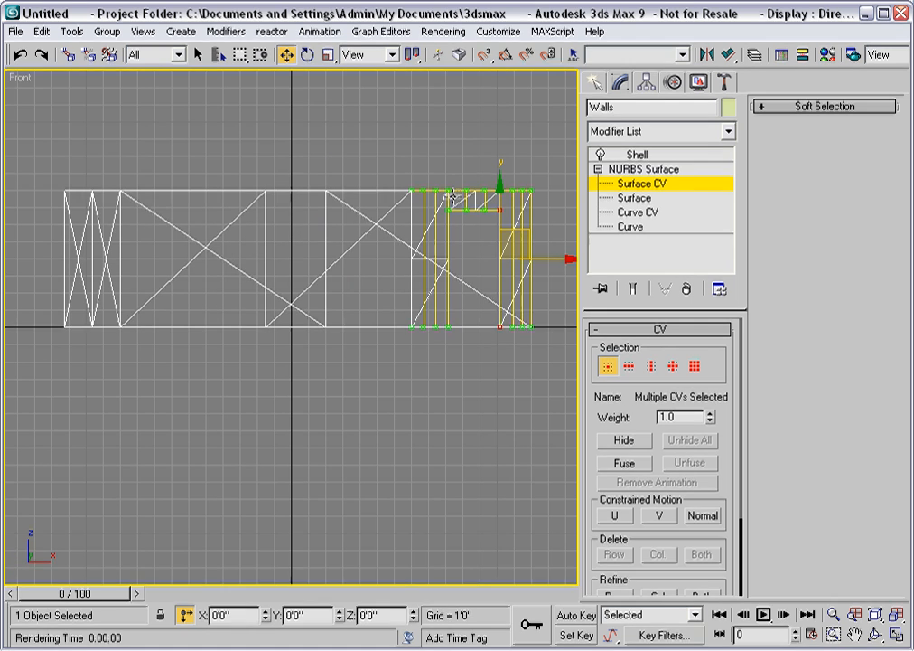
{"action": "left_click_drag", "start_coordinate": [441, 172], "coordinate": [506, 347]}
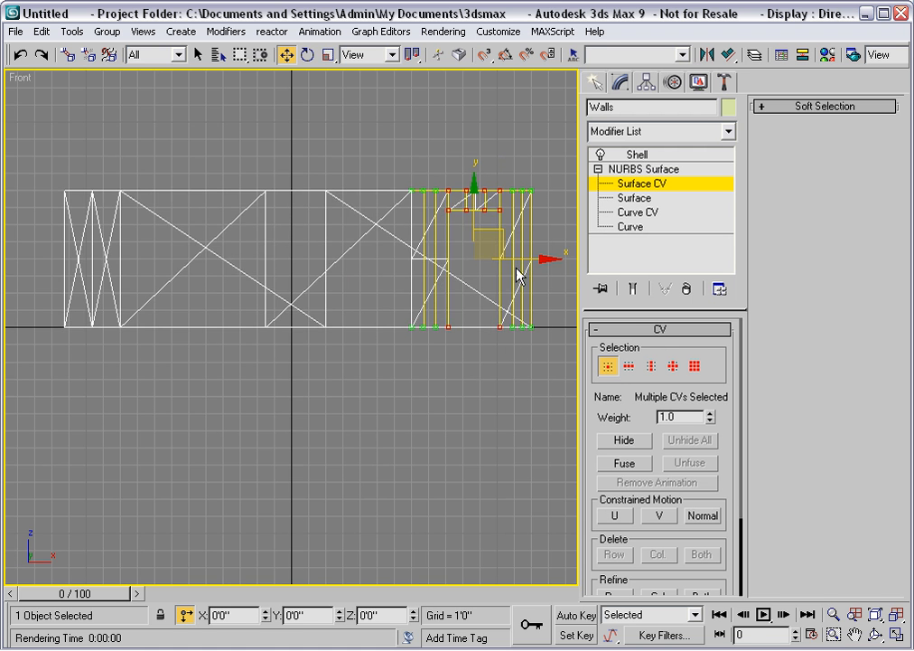
{"action": "left_click_drag", "start_coordinate": [514, 259], "coordinate": [506, 260]}
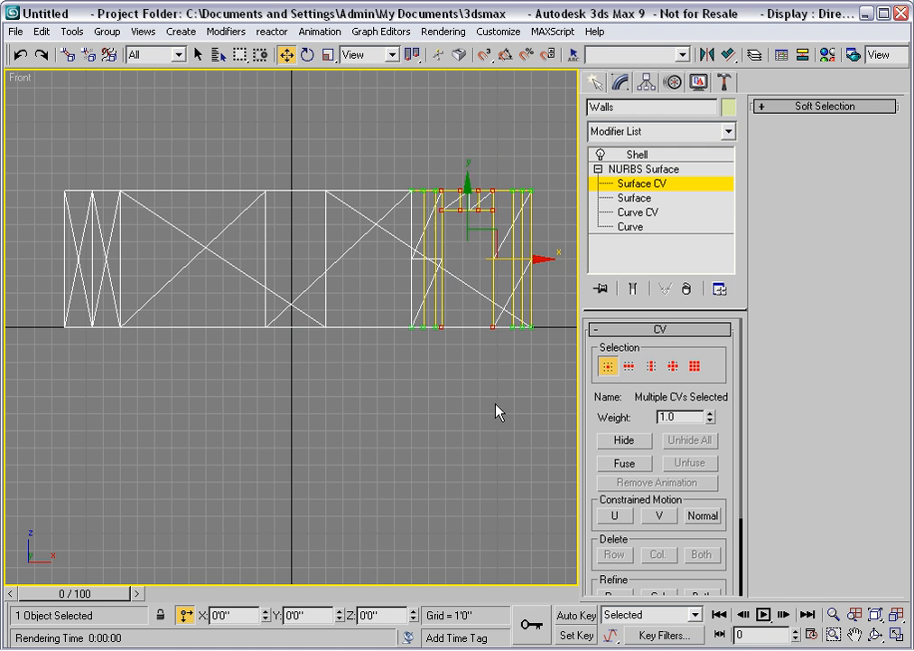
Move the two intermediate CV columns left of the doorway slightly in negative X, clear the selection and return to the Perspective view
{"action": "left_click", "coordinate": [423, 172]}
{"action": "left_click_drag", "start_coordinate": [418, 182], "coordinate": [439, 349]}
{"action": "left_click_drag", "start_coordinate": [468, 261], "coordinate": [458, 260]}
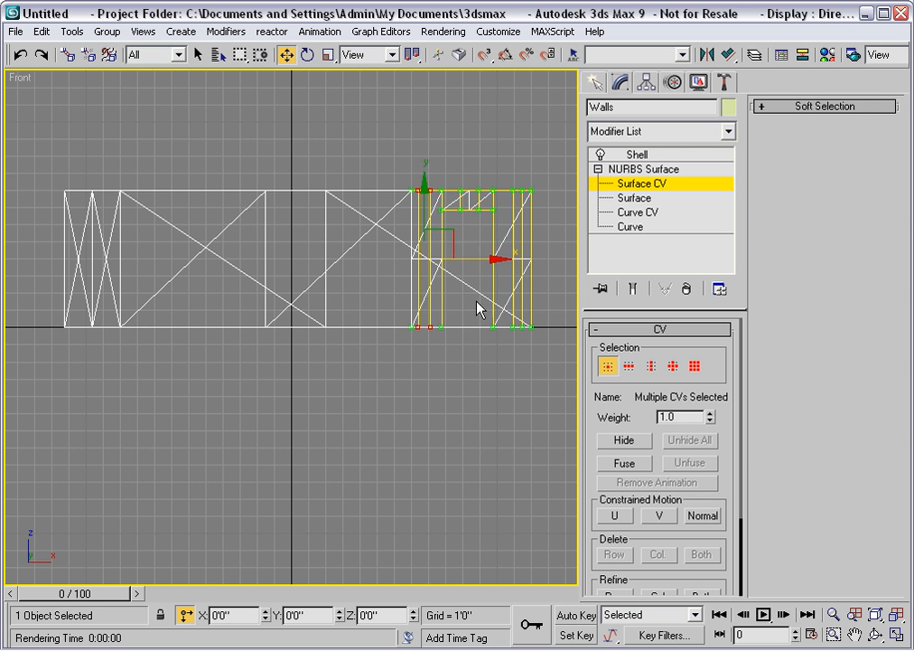
{"action": "left_click", "coordinate": [436, 391]}
{"action": "key", "text": "p"}
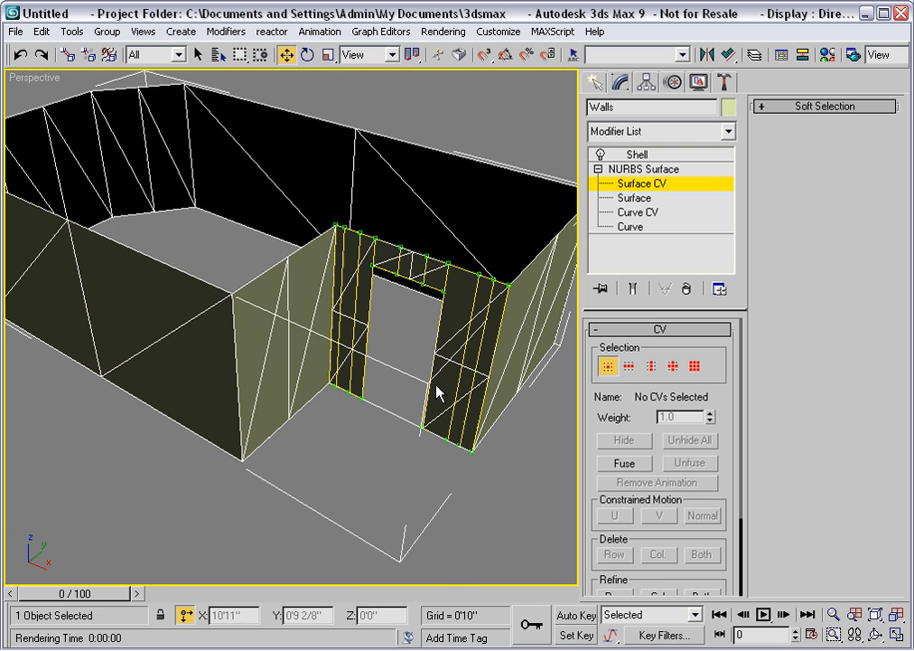
Show the end result of the modifier stack, inspect the doorway's wall thickness, and exit Surface CV editing to the NURBS Surface level
{"action": "left_click", "coordinate": [636, 289]}
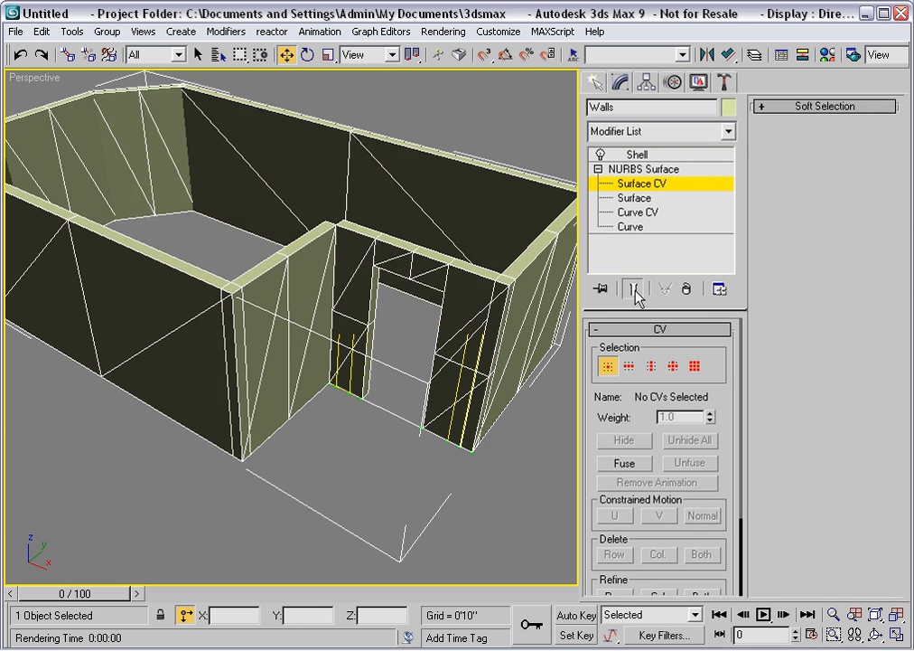
{"action": "scroll", "coordinate": [322, 394], "scroll_direction": "up", "scroll_amount": 6}
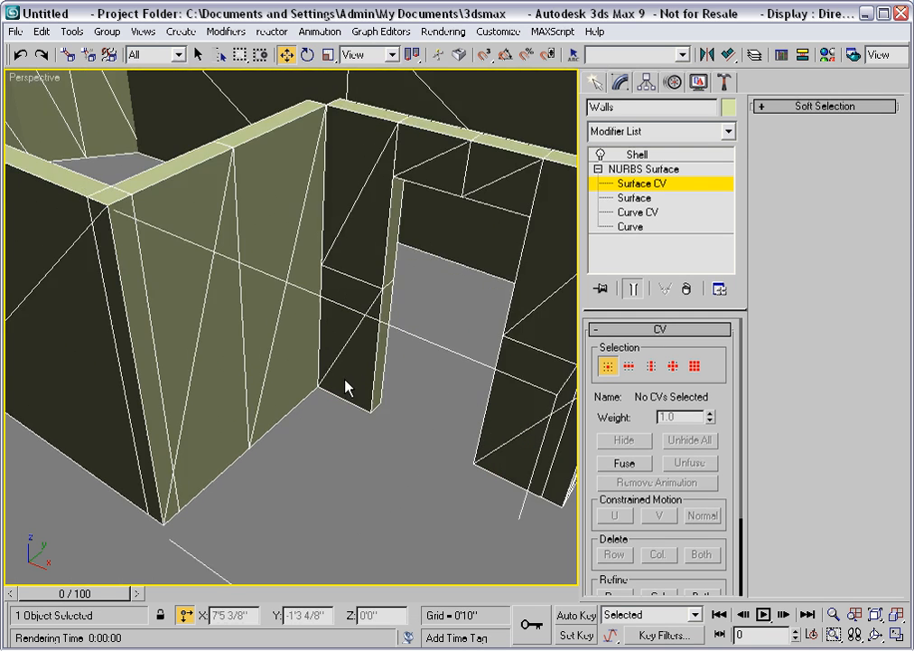
{"action": "scroll", "coordinate": [346, 387], "scroll_direction": "up", "scroll_amount": 5}
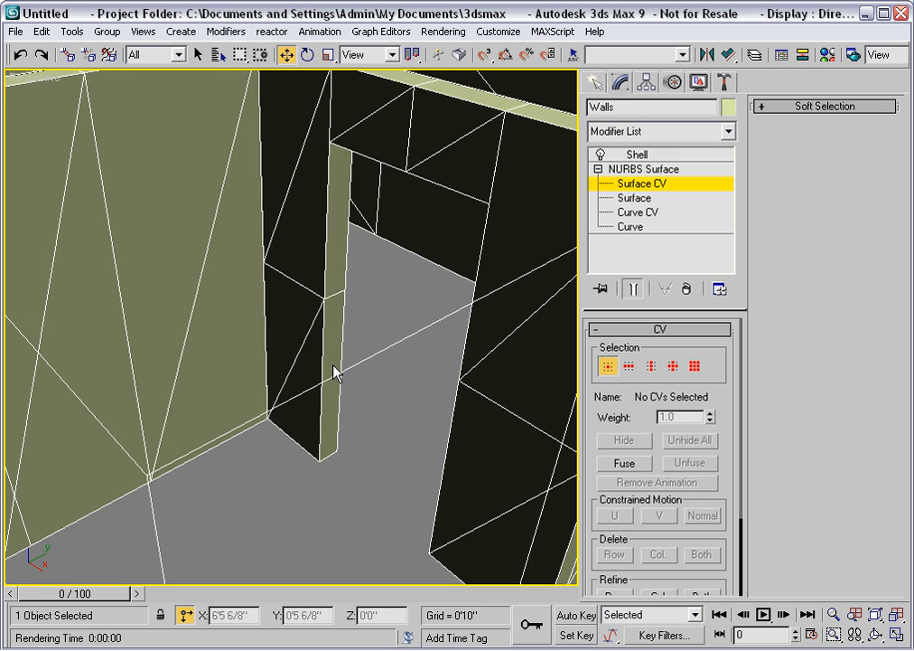
{"action": "scroll", "coordinate": [275, 331], "scroll_direction": "down", "scroll_amount": 10}
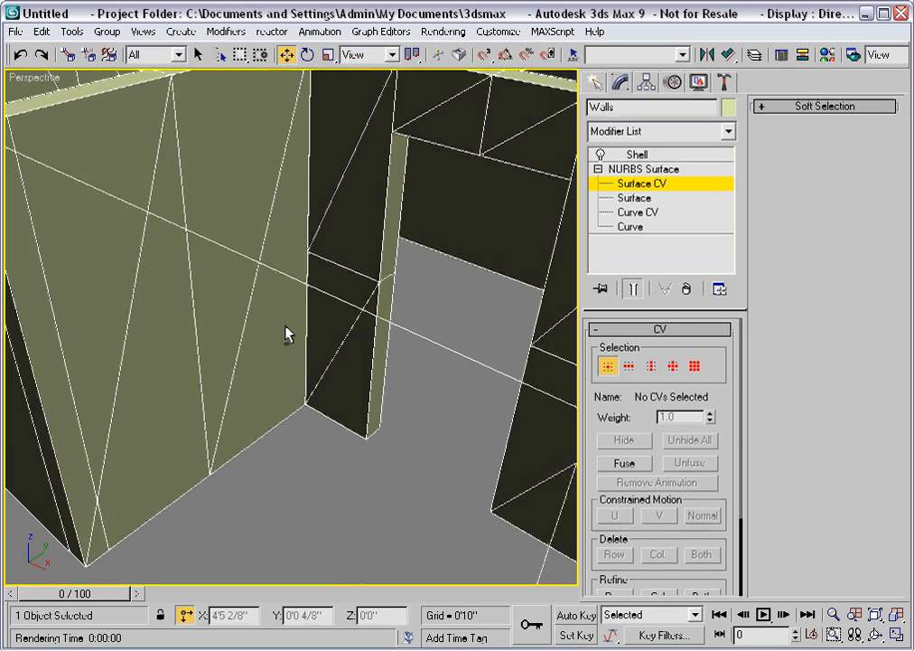
{"action": "scroll", "coordinate": [287, 332], "scroll_direction": "up", "scroll_amount": 8}
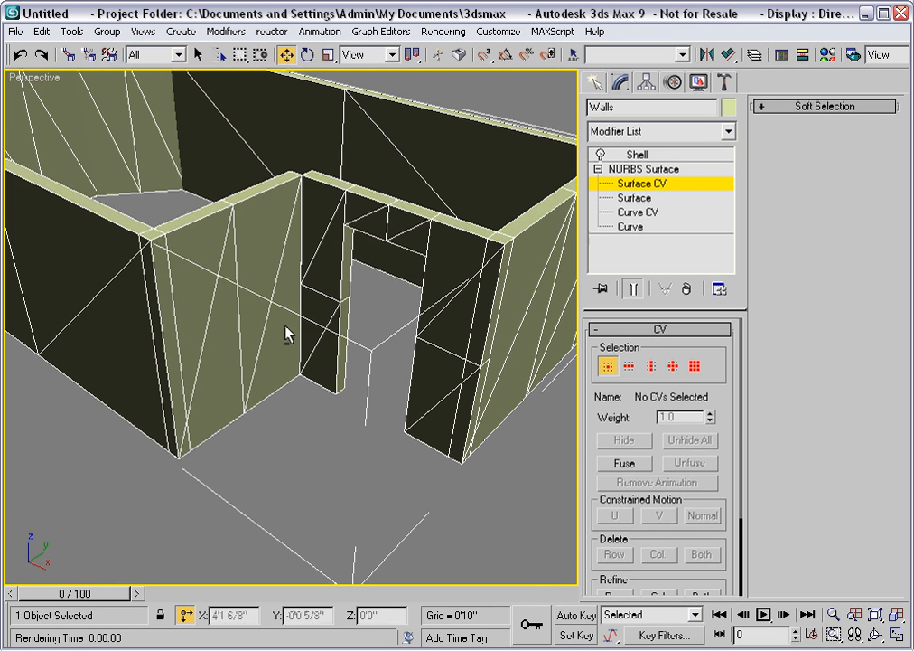
{"action": "left_click", "coordinate": [644, 169]}
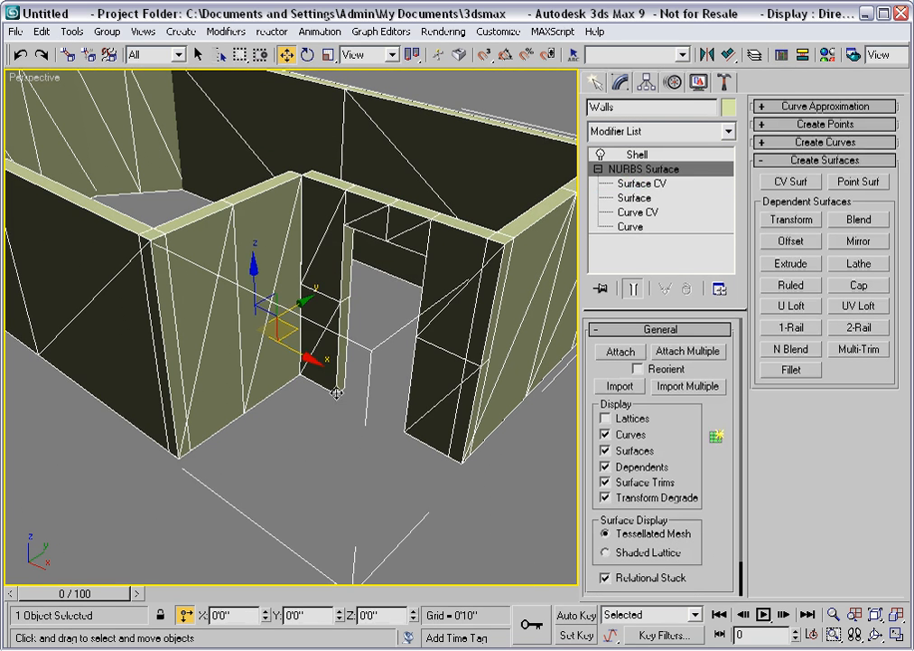